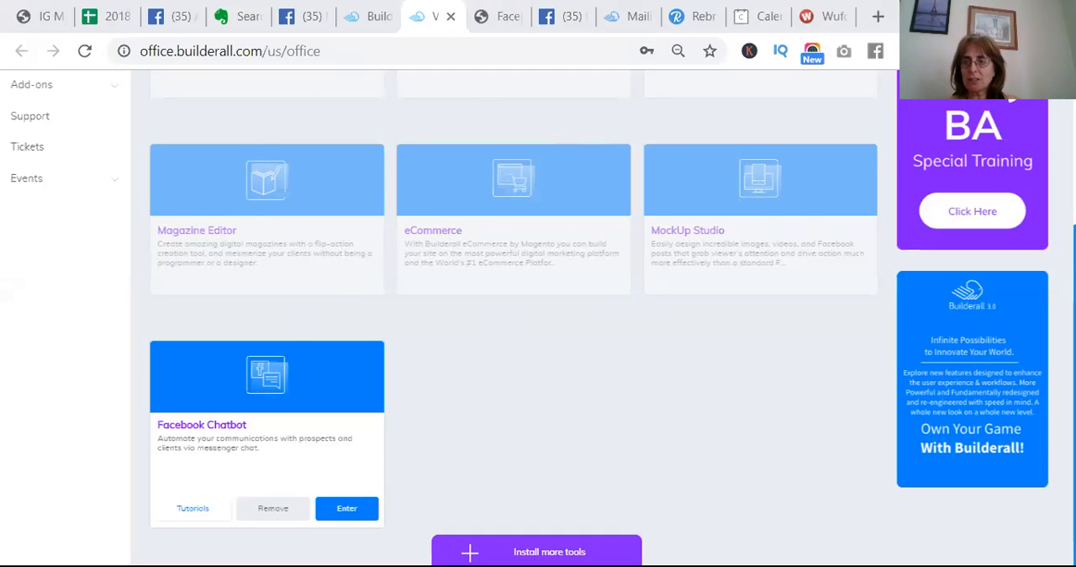
Open the Facebook Chatbot tool from the Builderall back office
scroll(513, 319, "up", 1)
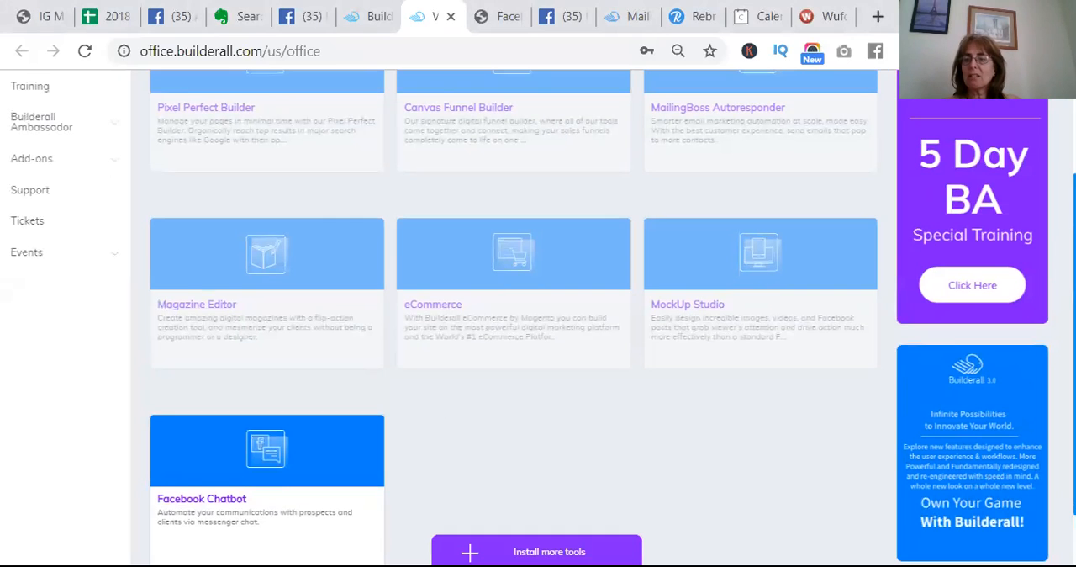
scroll(1009, 108, "up", 2)
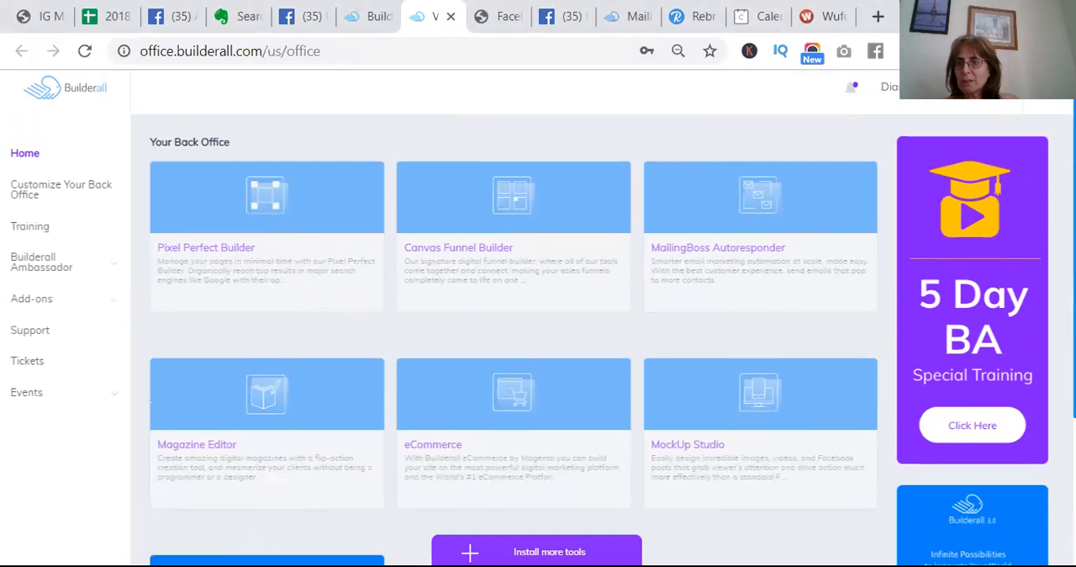
scroll(513, 319, "down", 3)
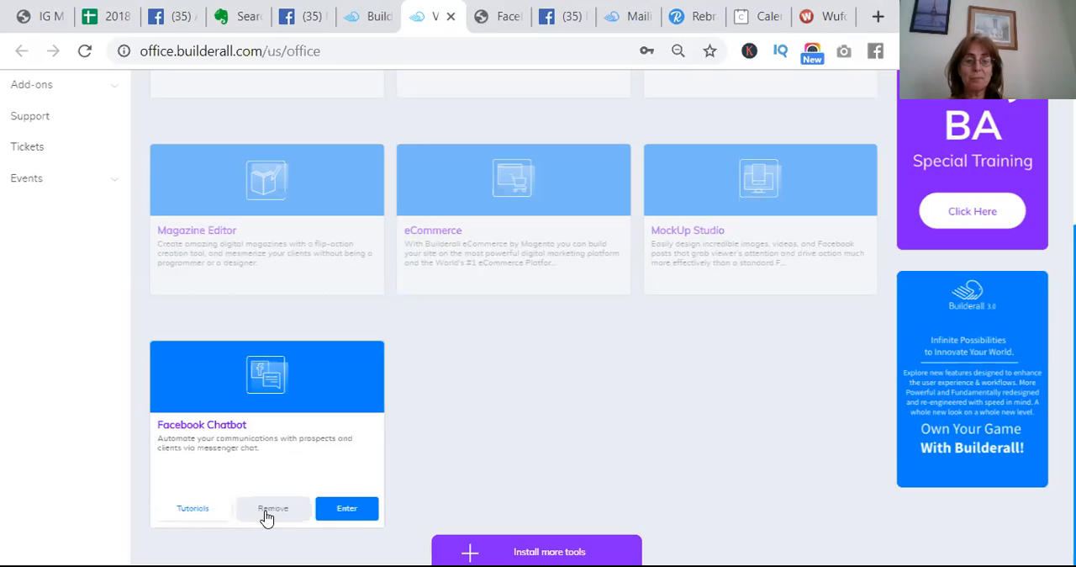
left_click(349, 513)
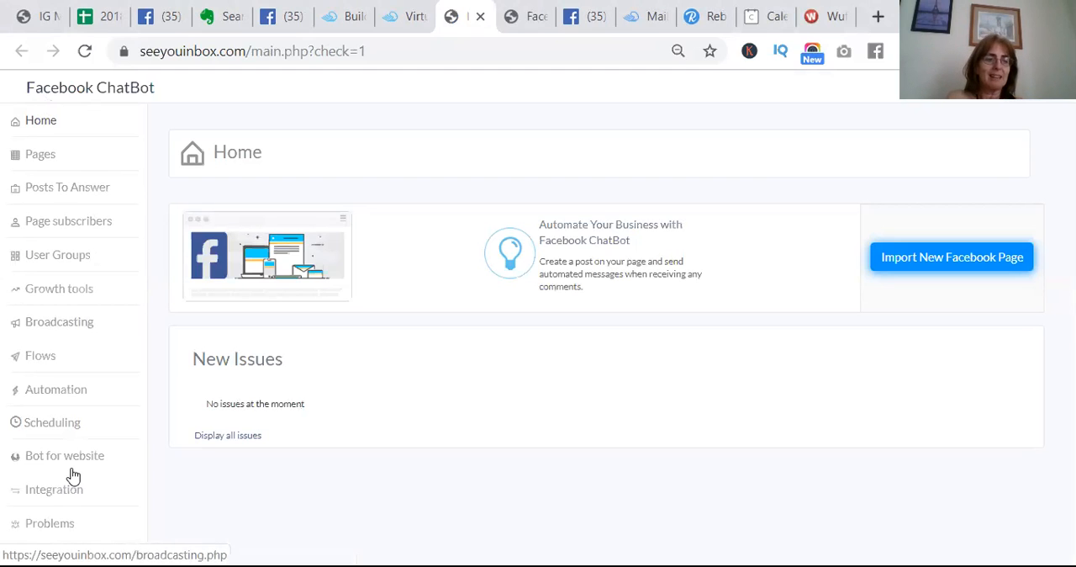
Select the Millionaire Mom page's "Social Media Attraction Factor Guide" post for auto answer
left_click(78, 192)
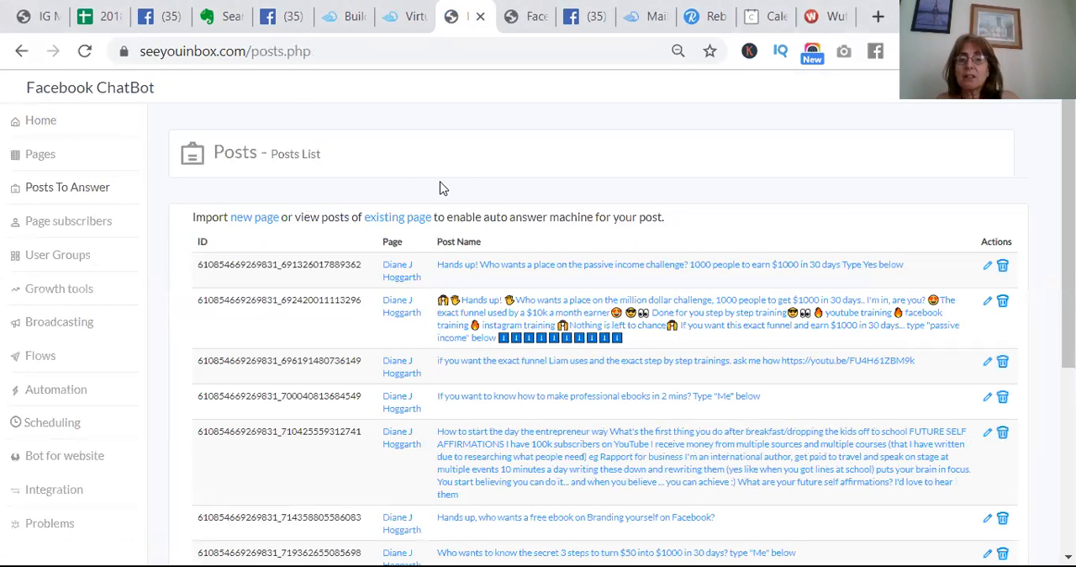
left_click(412, 221)
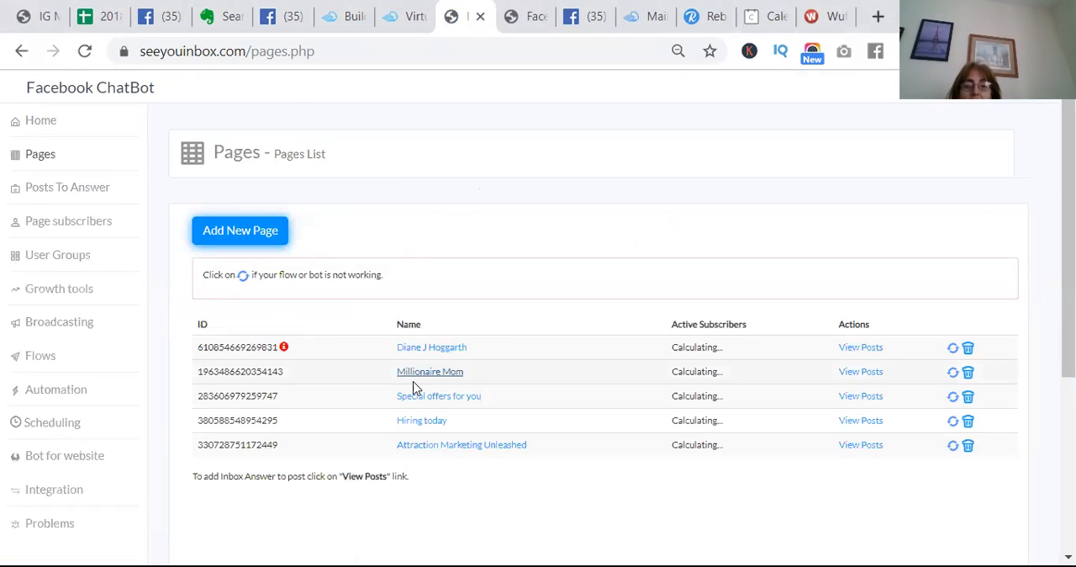
left_click(860, 373)
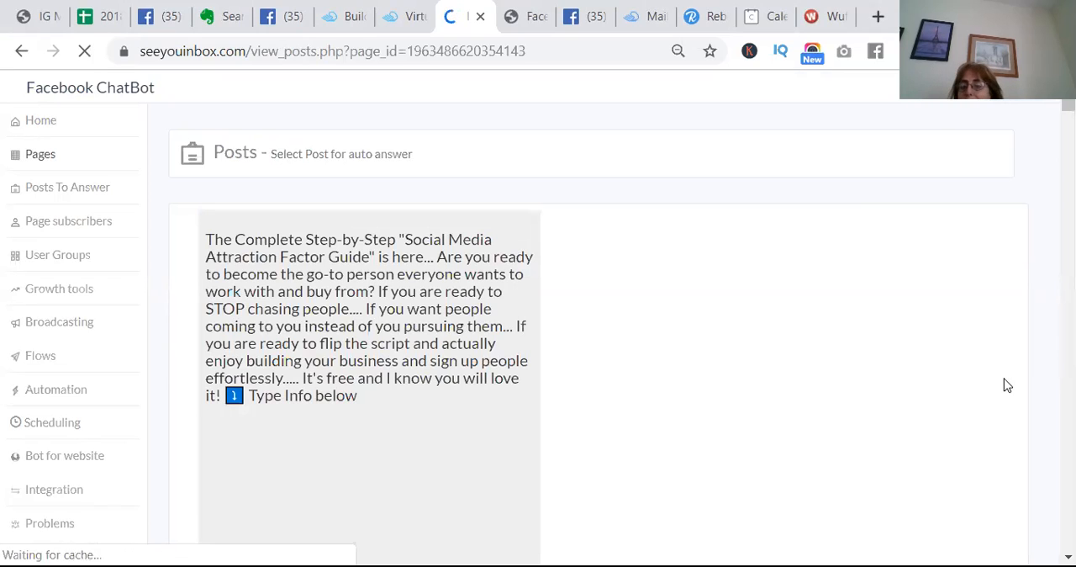
scroll(595, 326, "down", 4)
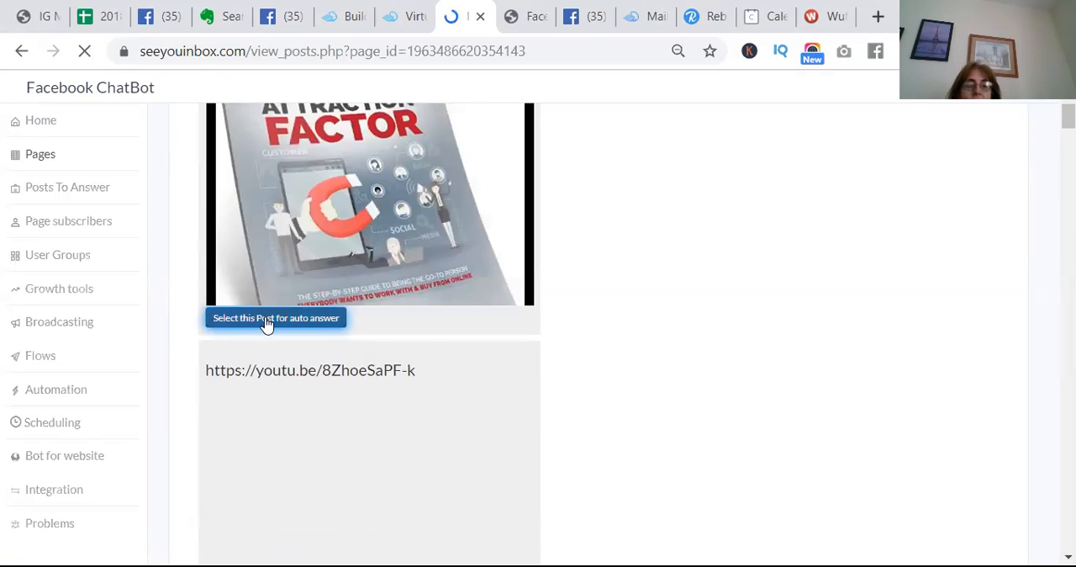
left_click(266, 322)
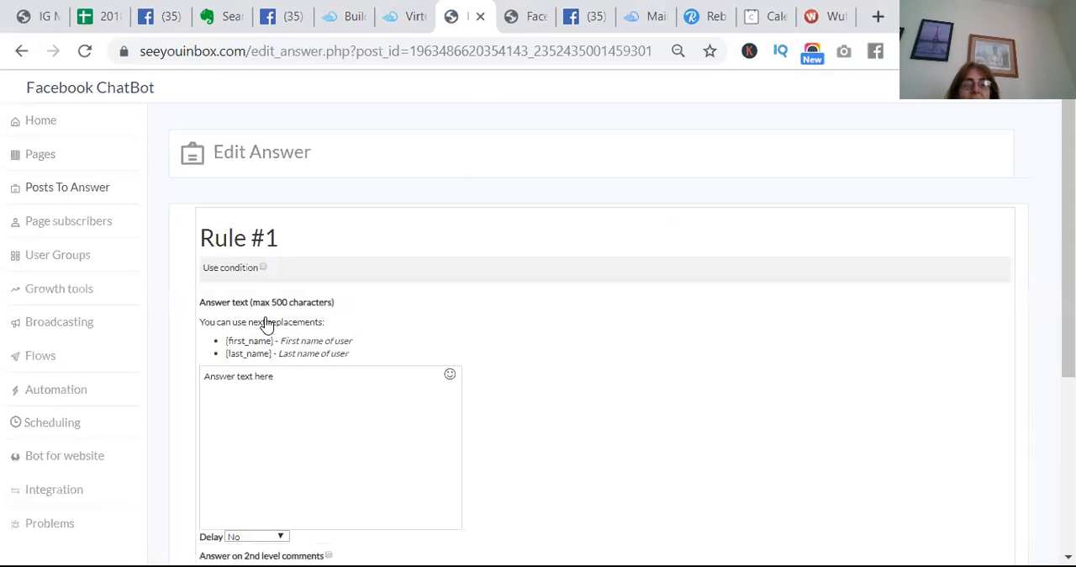
Enable the condition on Rule #1 and enter the trigger phrases "info, Info, Info please, info please"
left_click(263, 267)
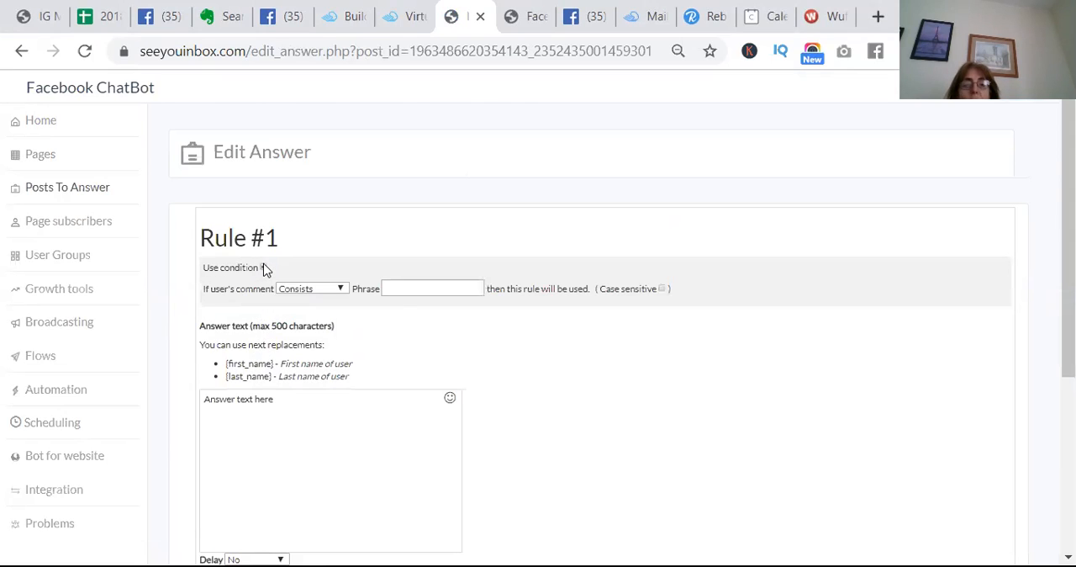
left_click(402, 292)
type("info")
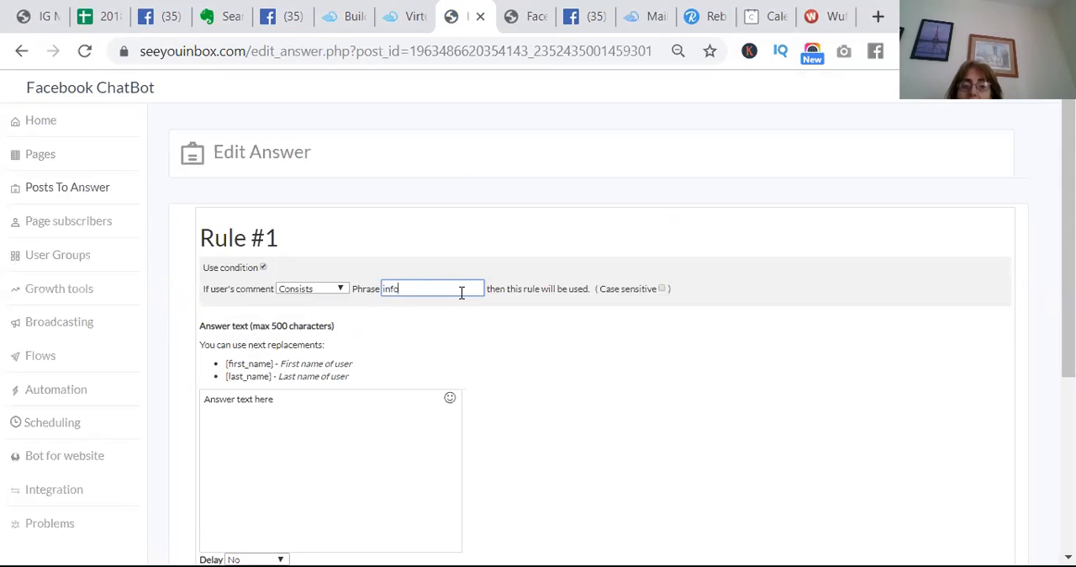
type(", In")
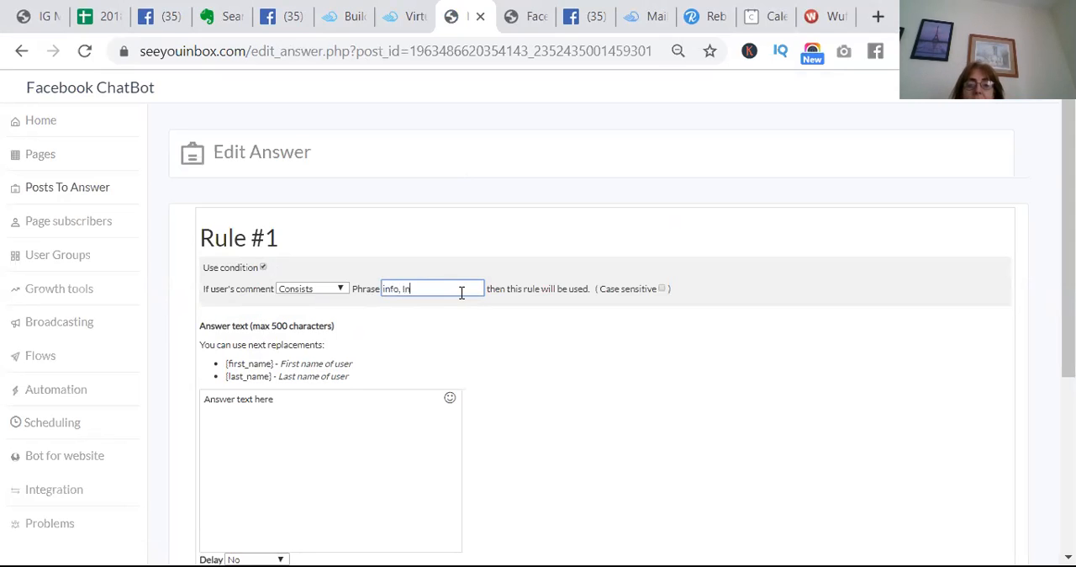
type("fo, I")
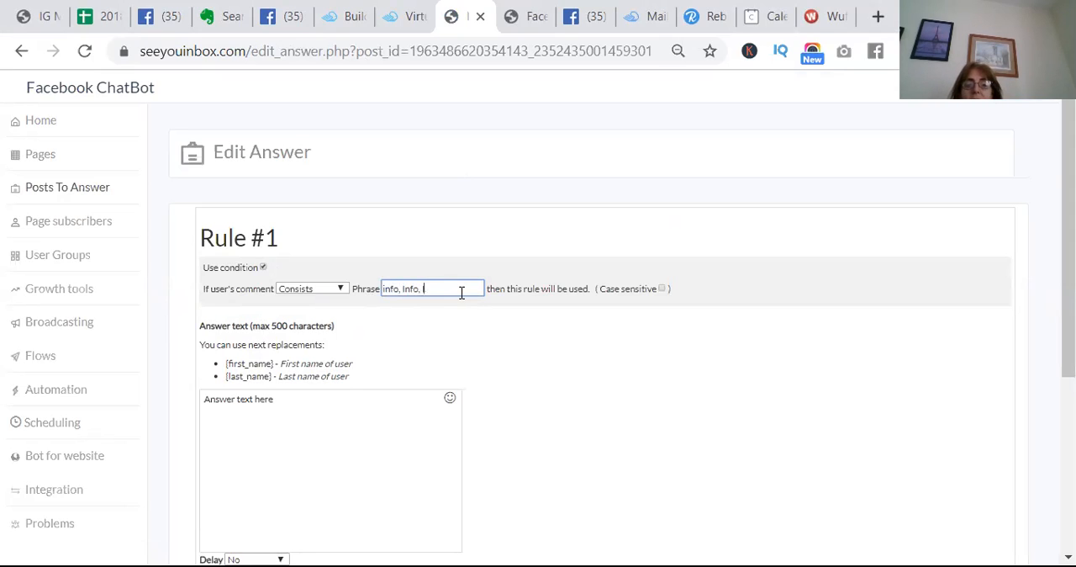
type("nfo please")
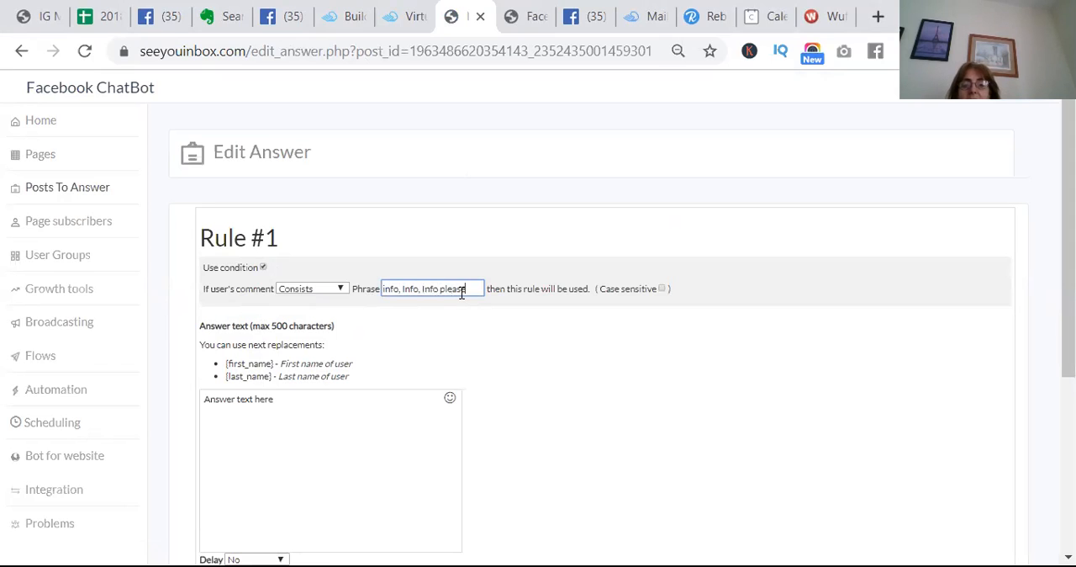
type(", info please")
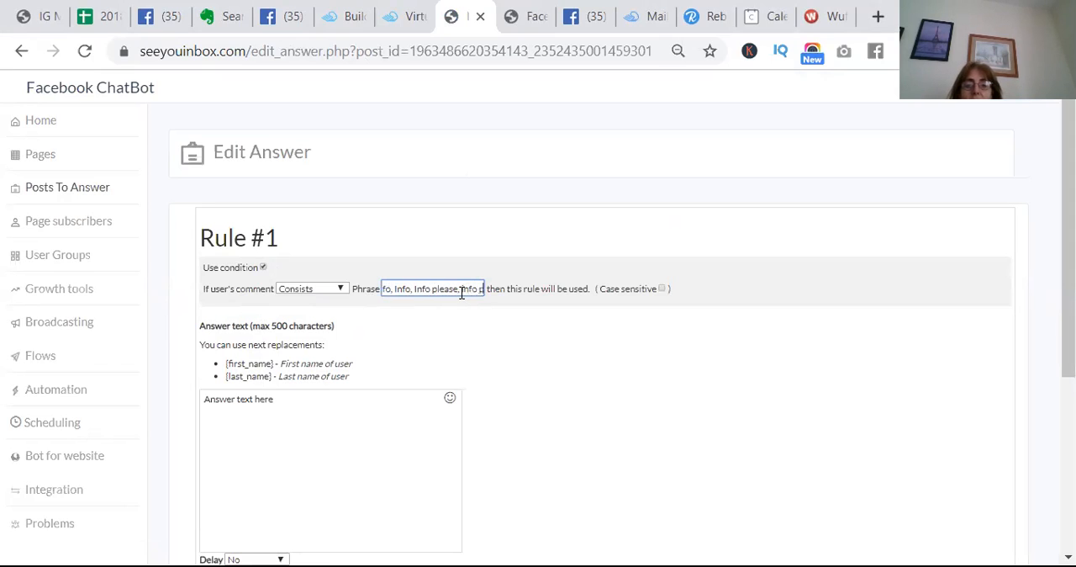
type(", me me")
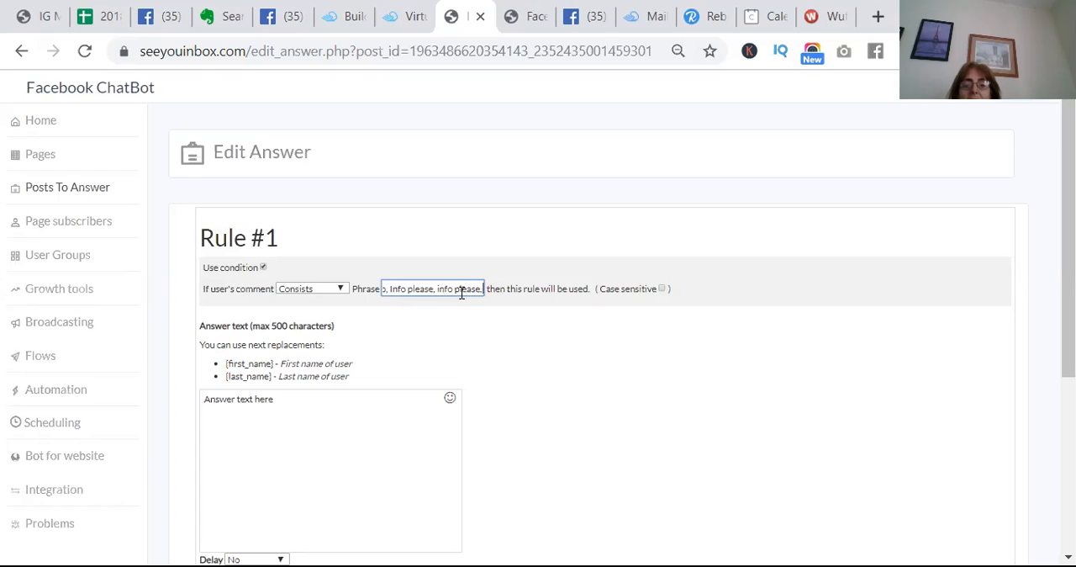
Extend the rule's trigger phrases with "me, me please, yes, yes please"
key("BackSpace")
key("BackSpace")
key("BackSpace")
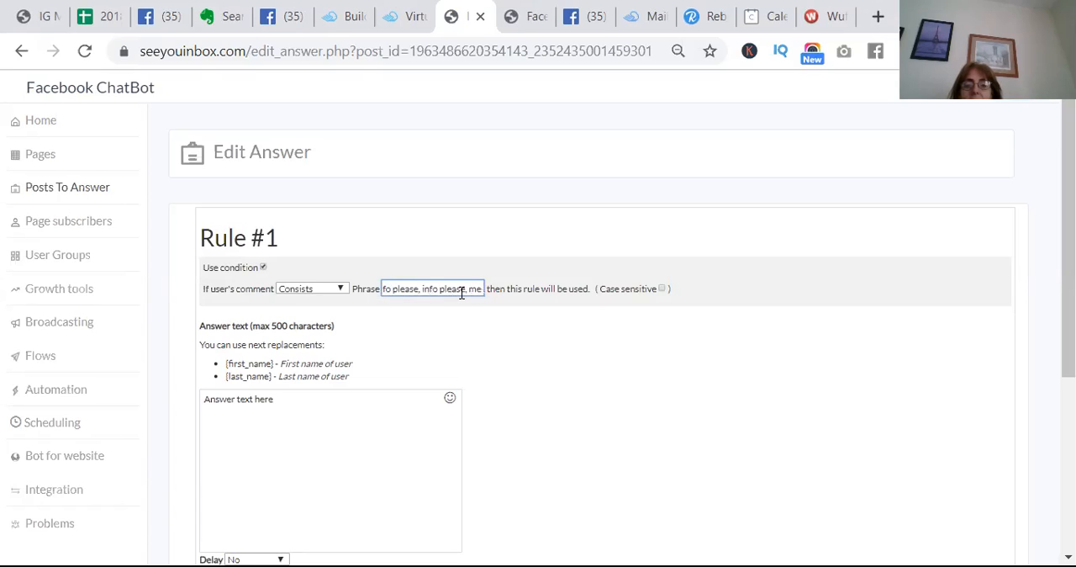
type(", me pleas")
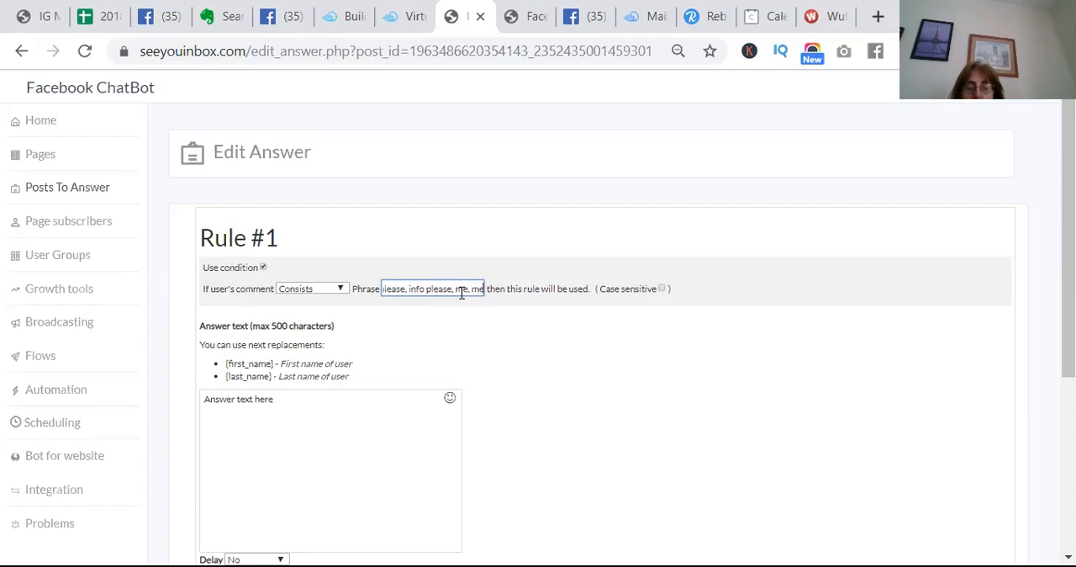
type("e, yes")
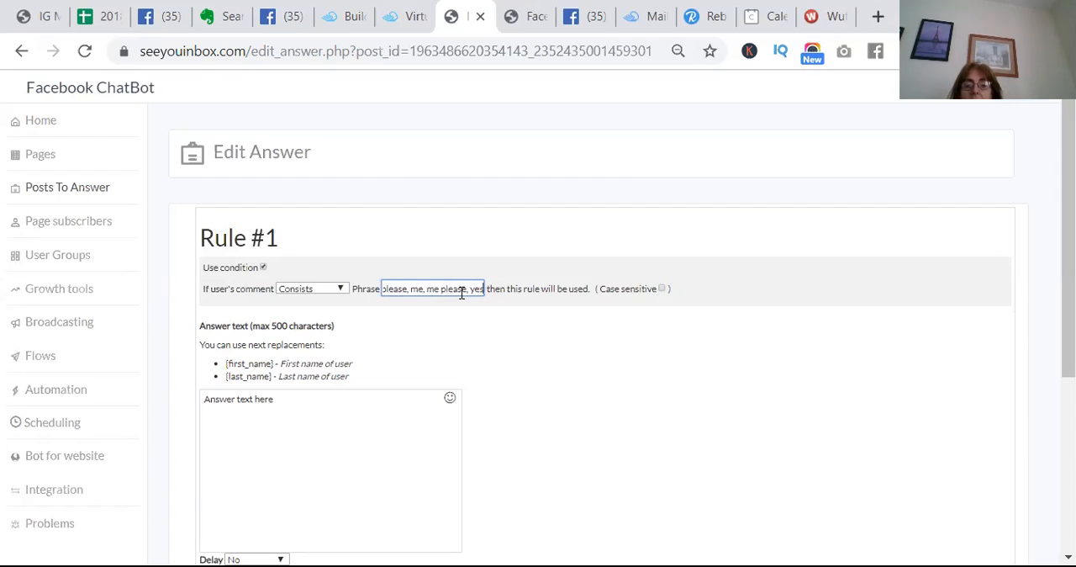
type(", yes please")
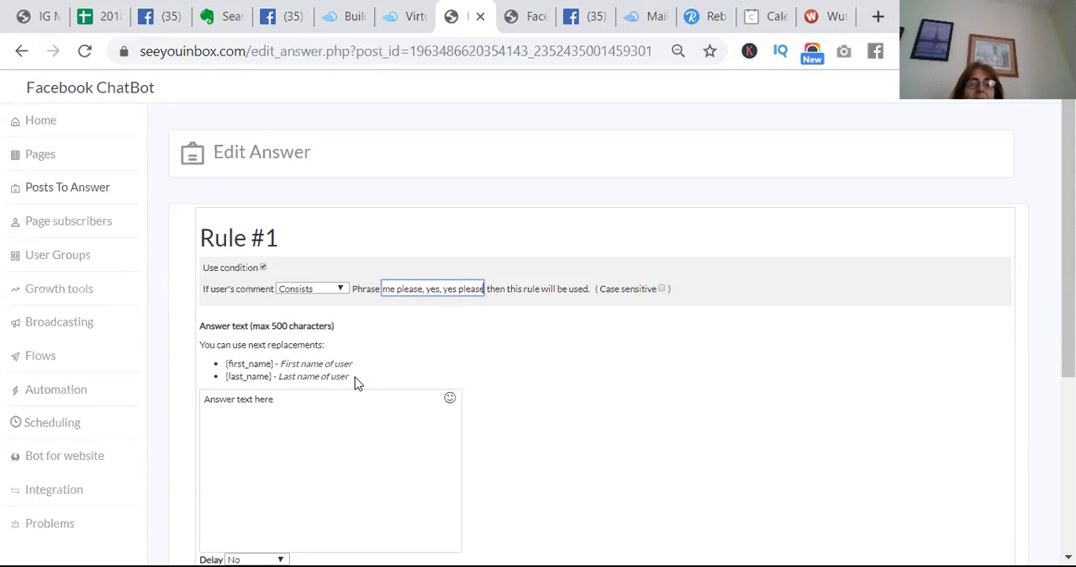
Replace the default answer text with the greeting "Hi there" followed by the first_name replacement tag
left_click(276, 399)
key("BackSpace")
key("BackSpace")
key("BackSpace")
key("BackSpace")
key("BackSpace")
key("BackSpace")
key("BackSpace")
key("BackSpace")
key("BackSpace")
key("BackSpace")
key("BackSpace")
key("BackSpace")
key("BackSpace")
key("BackSpace")
key("BackSpace")
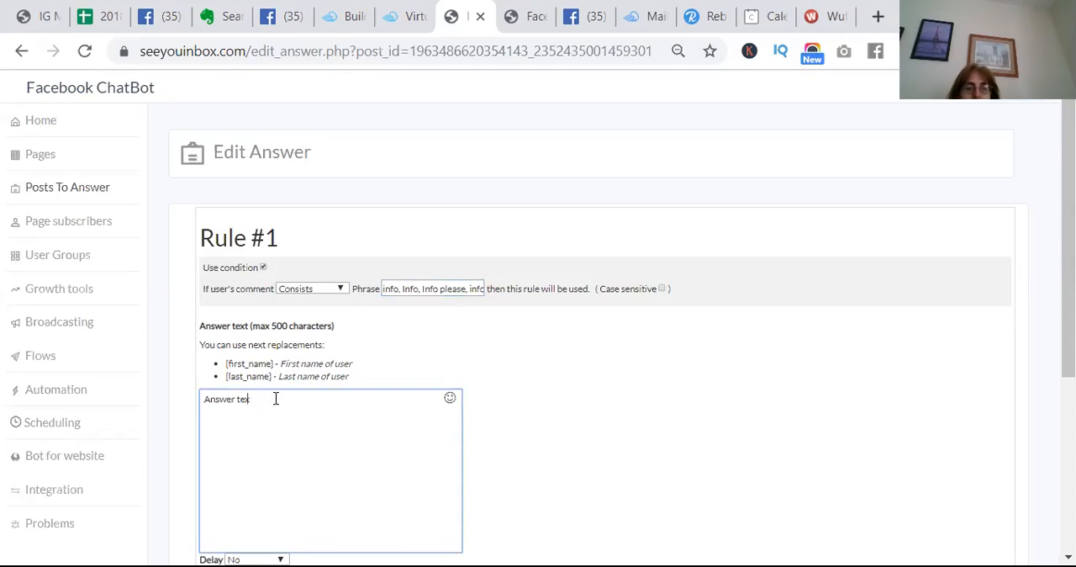
type("Hi there")
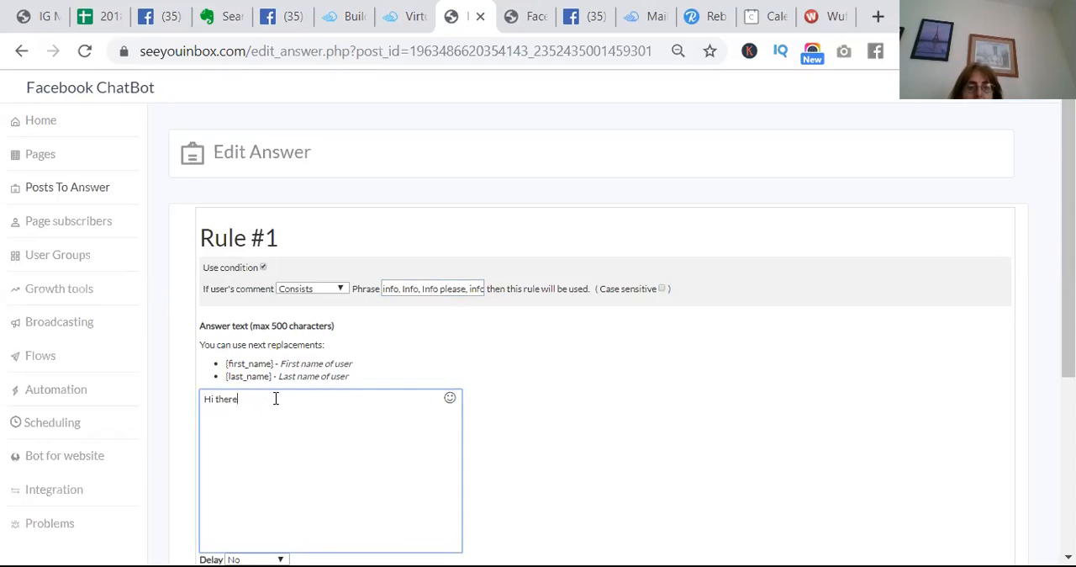
left_click(272, 363)
left_click_drag(272, 363, 225, 367)
key("ctrl+c")
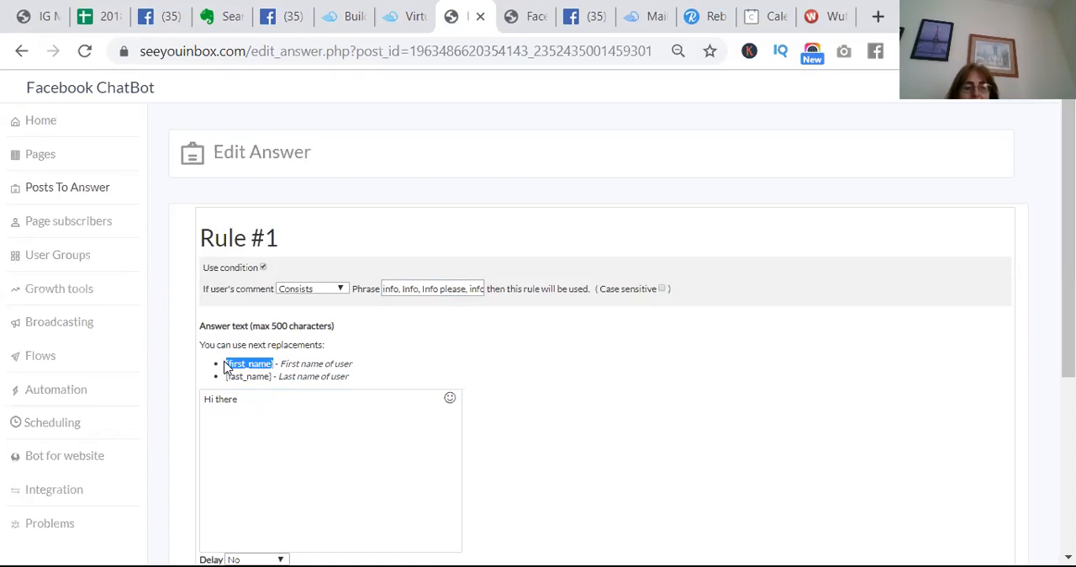
left_click(249, 401)
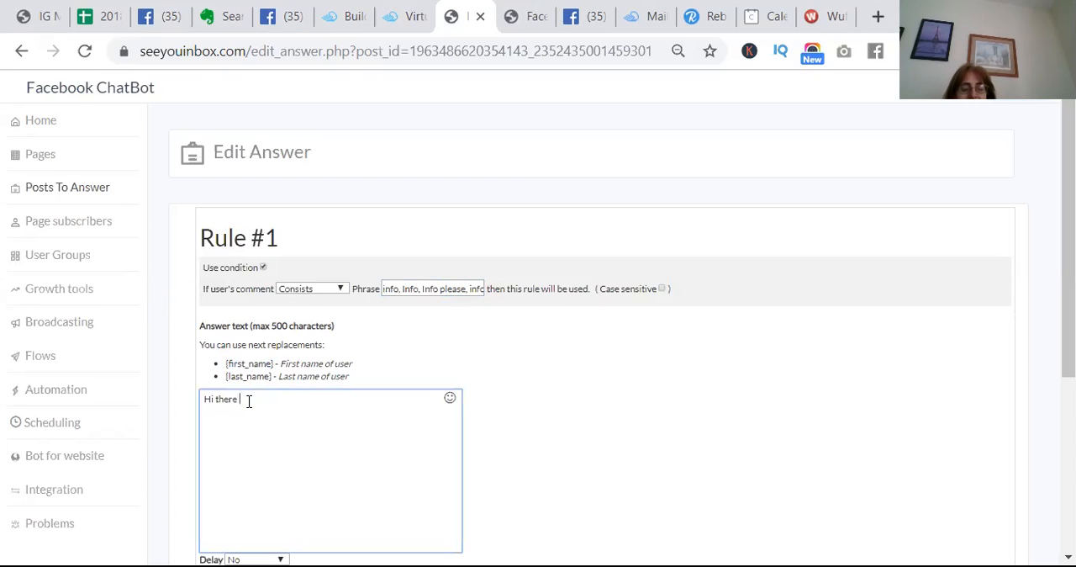
key("ctrl+v")
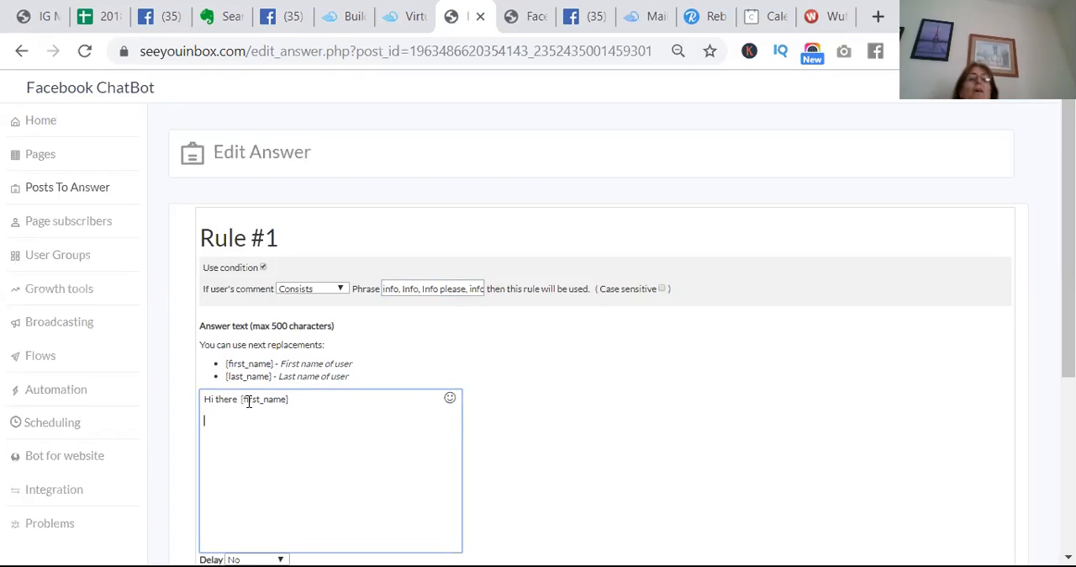
Add the line "Congratulations on taking action" below the greeting in the answer text
type("Congrat")
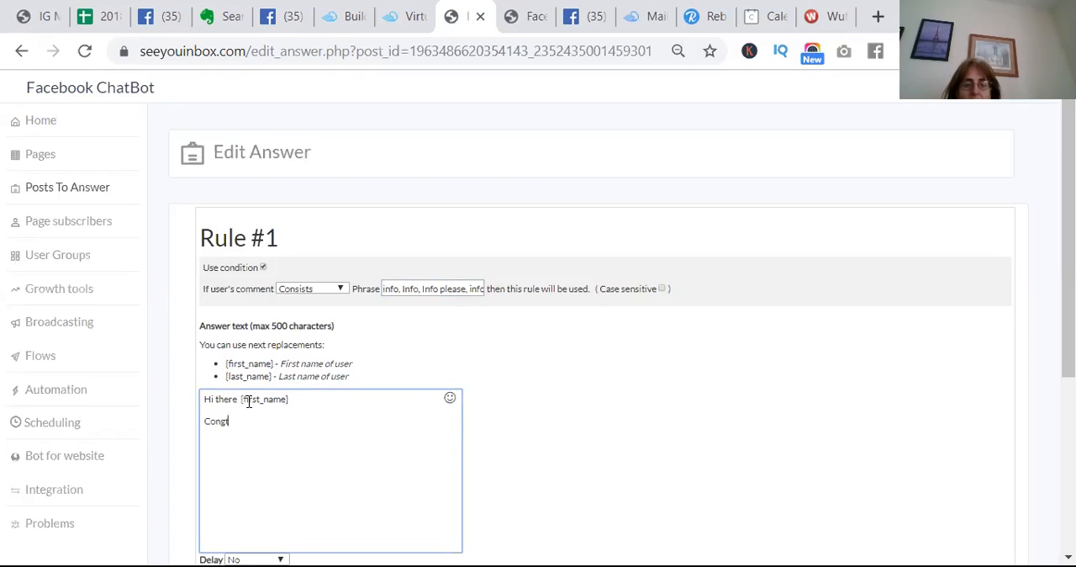
key("BackSpace")
key("BackSpace")
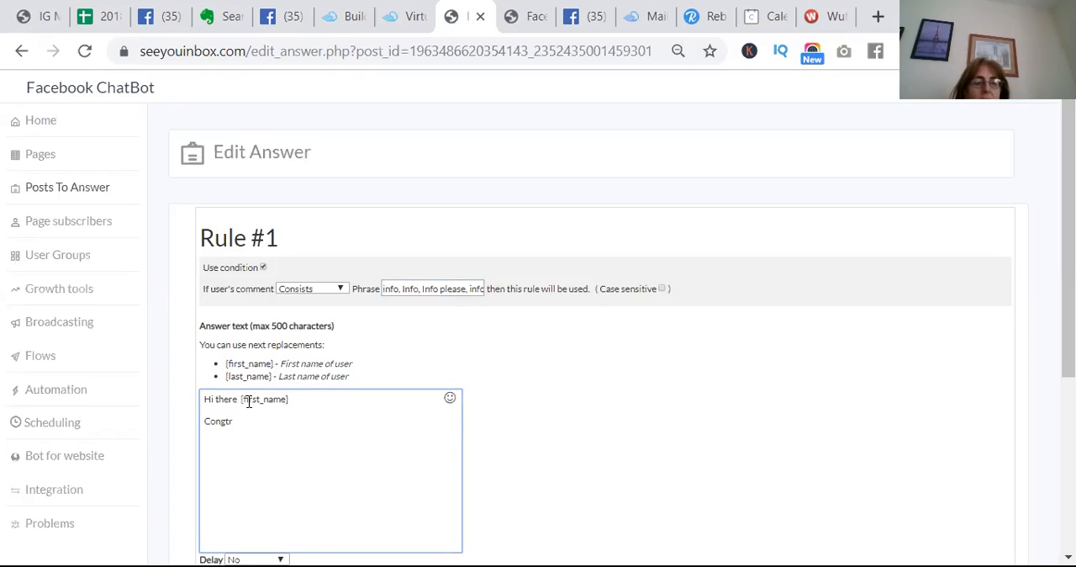
type("rats")
key("BackSpace")
key("BackSpace")
type("tulations on taking action")
Add a further line to the answer text reading "You're one step further to reaching your goal"
key("Return")
type("You're")
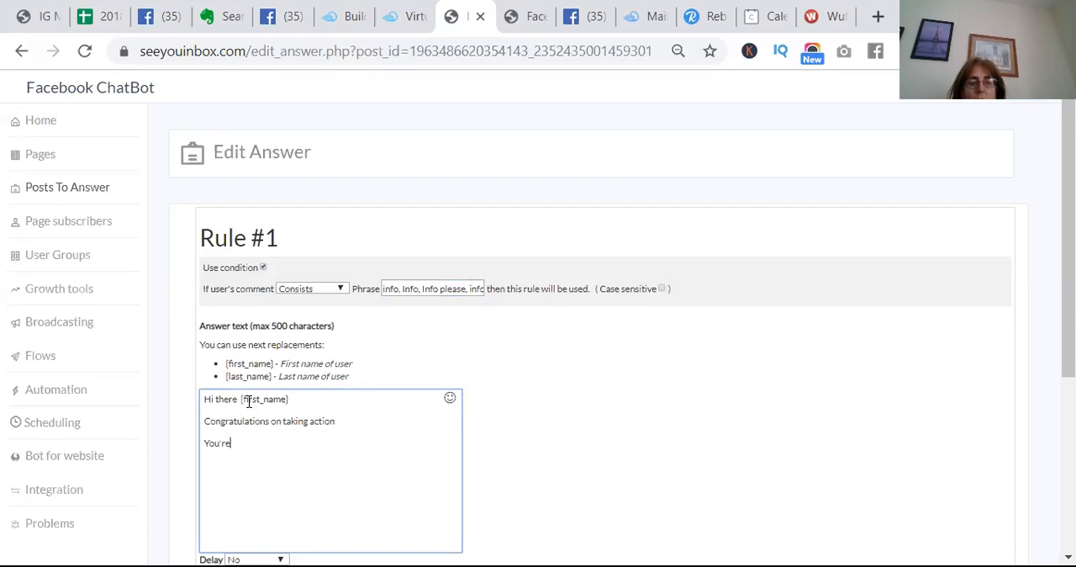
type(" one step fur")
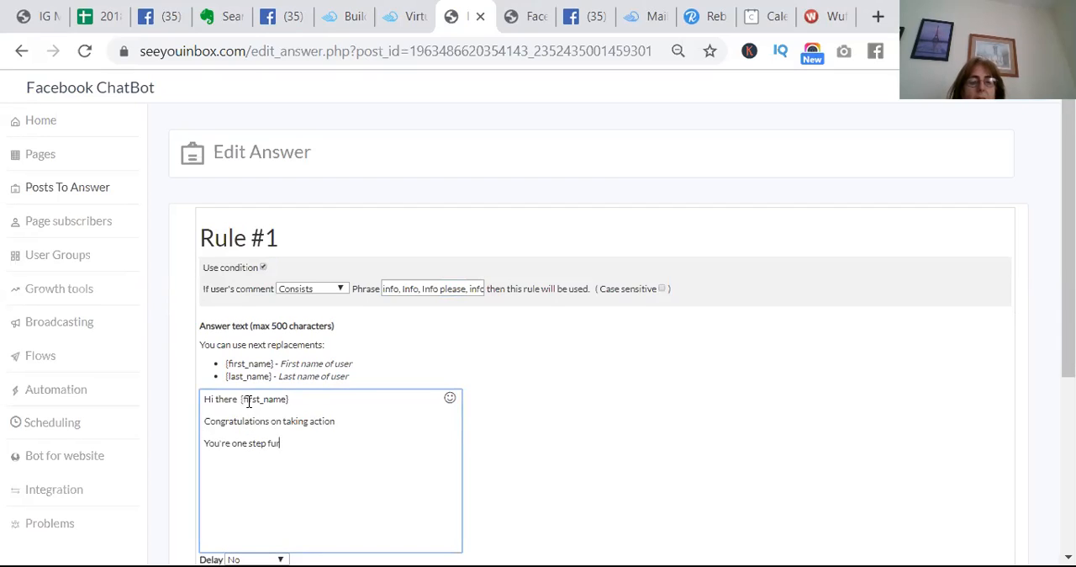
type("ther to")
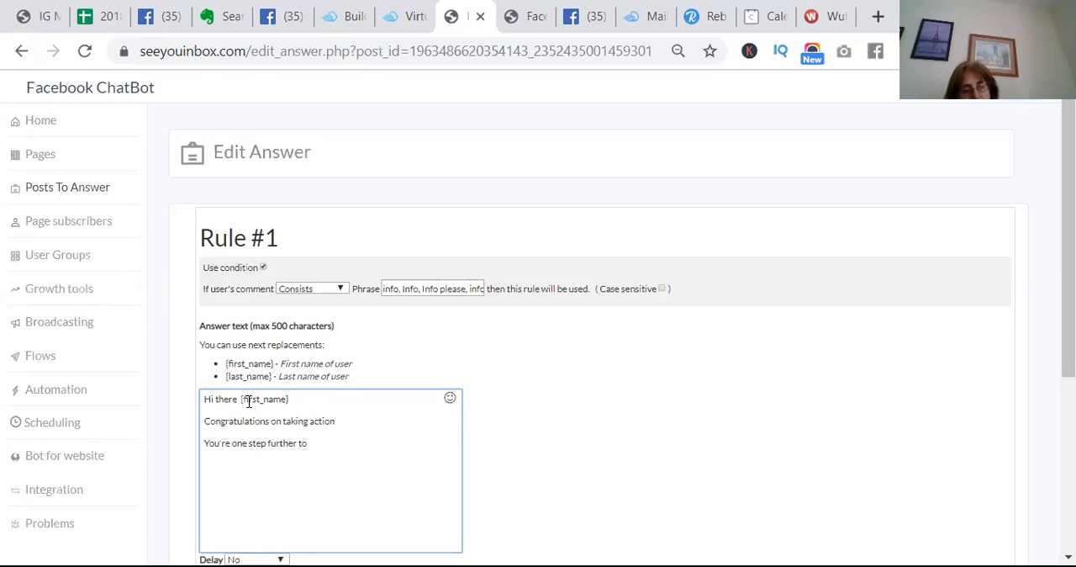
type(" reaching your goal")
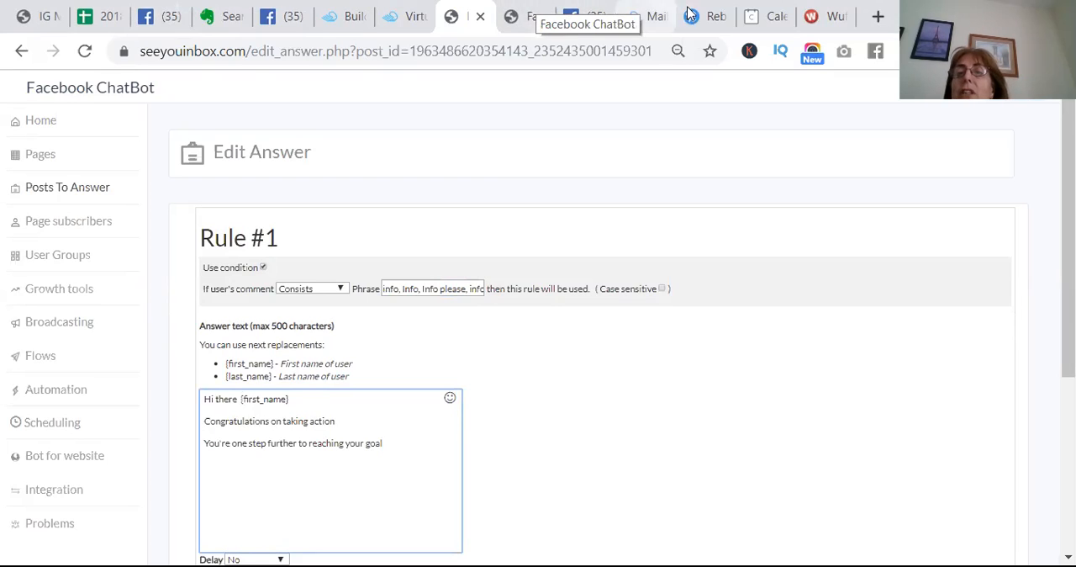
Copy the branded link for the 6 Steps Method page in Rebrandly and return to the chatbot's answer editor
left_click(711, 21)
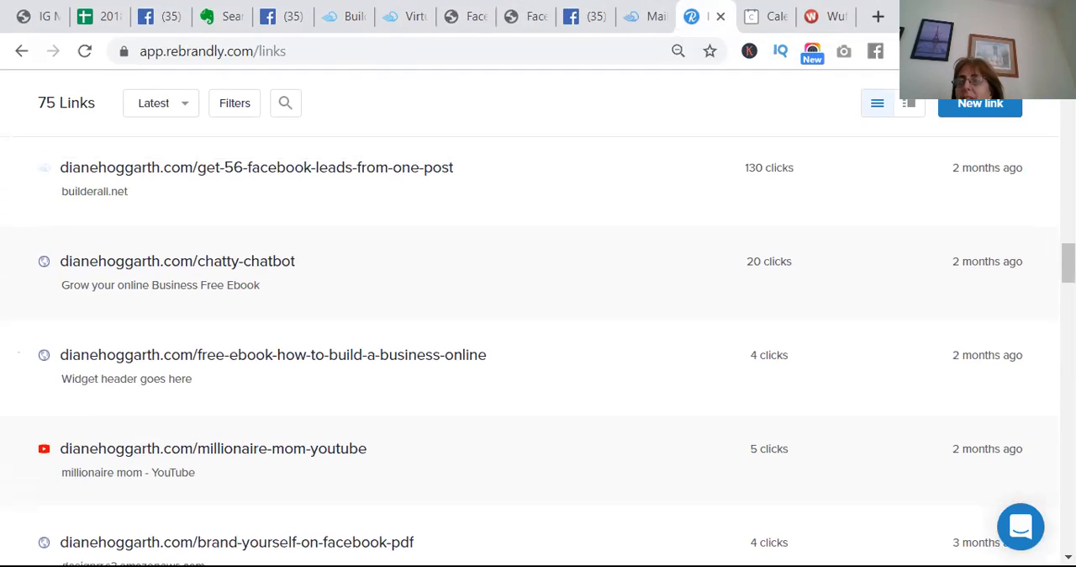
scroll(538, 337, "up", 20)
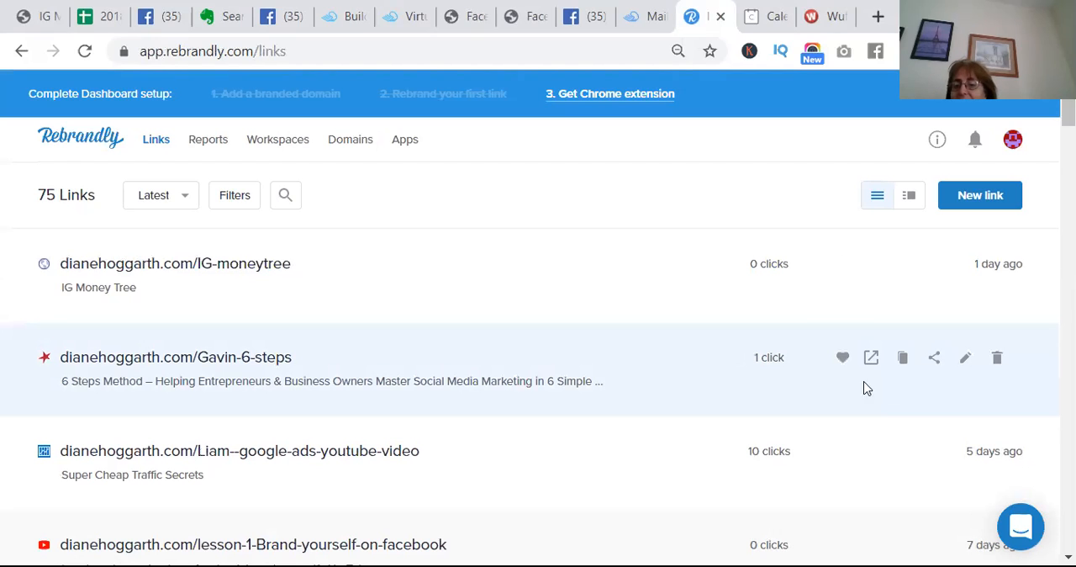
left_click(904, 360)
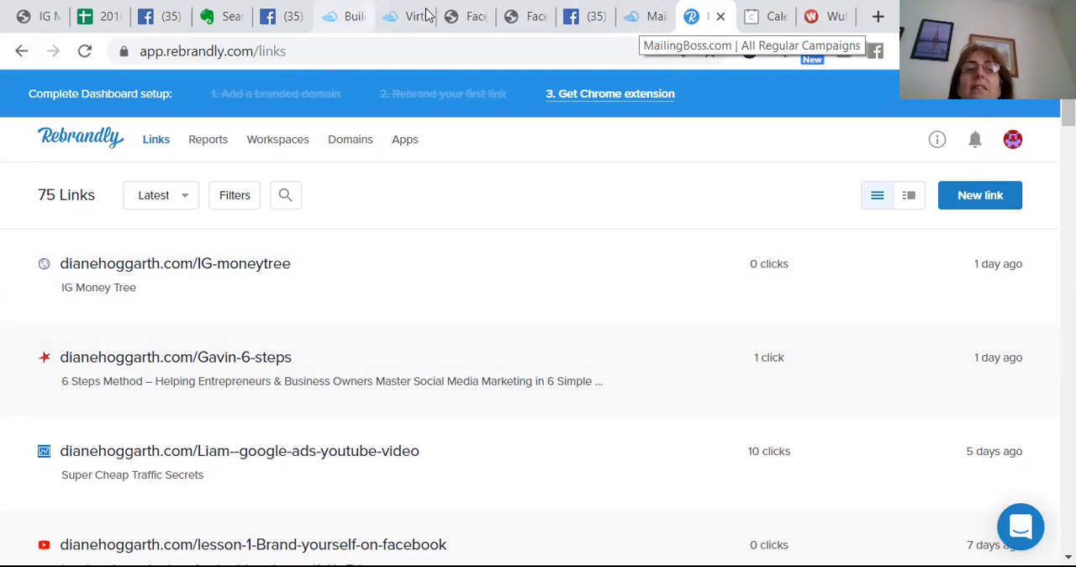
left_click(464, 15)
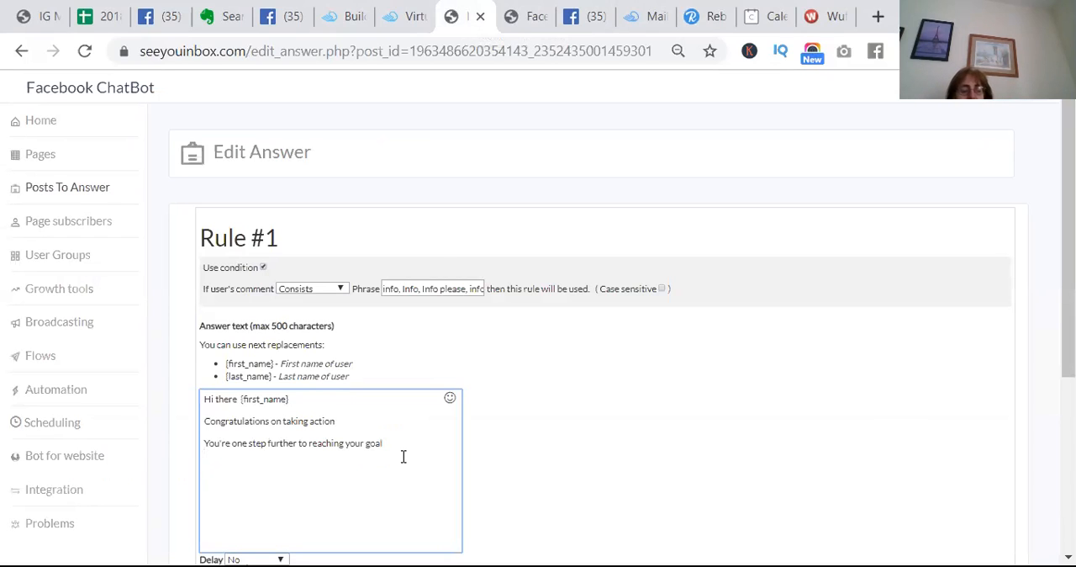
Paste the copied branded link below the goal line in the answer text and add the closing line "See you on the inside"
key("ctrl+v")
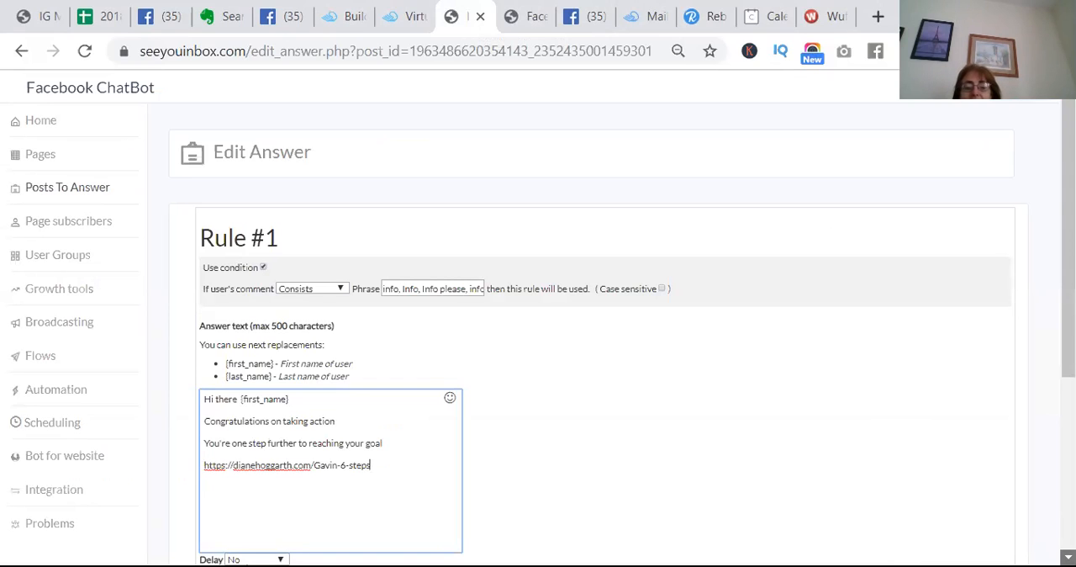
scroll(588, 336, "down", 2)
type("See you on the inside")
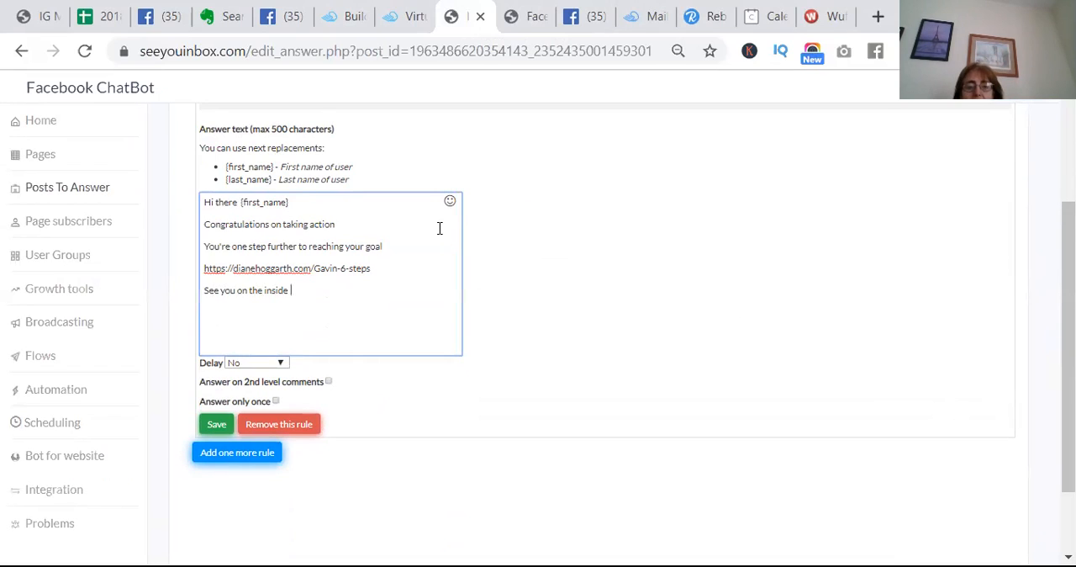
Insert a grinning smiley emoji after the closing line and sign off with the sender's first name below it
left_click(449, 204)
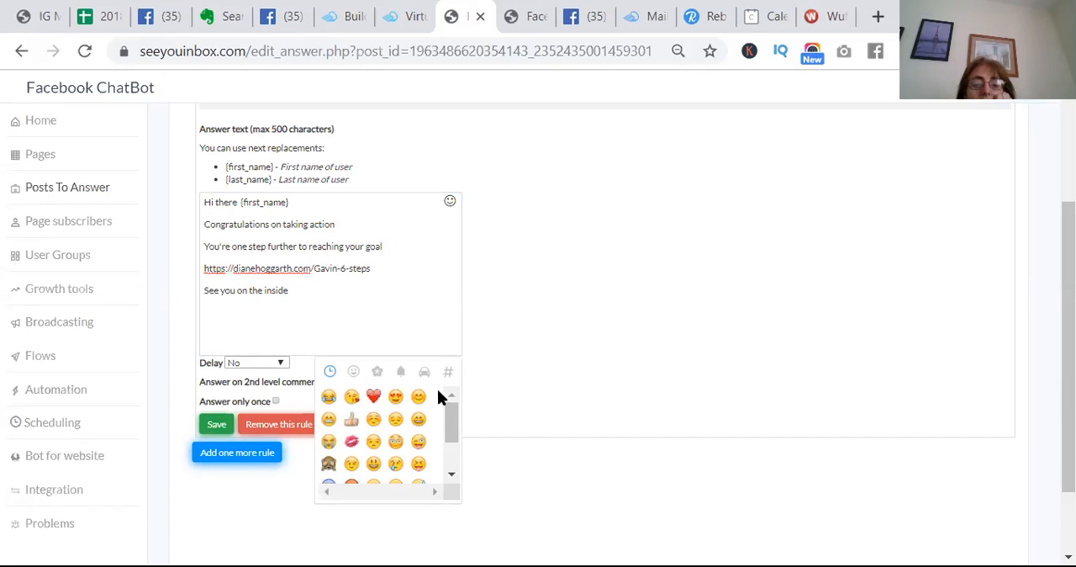
left_click(419, 420)
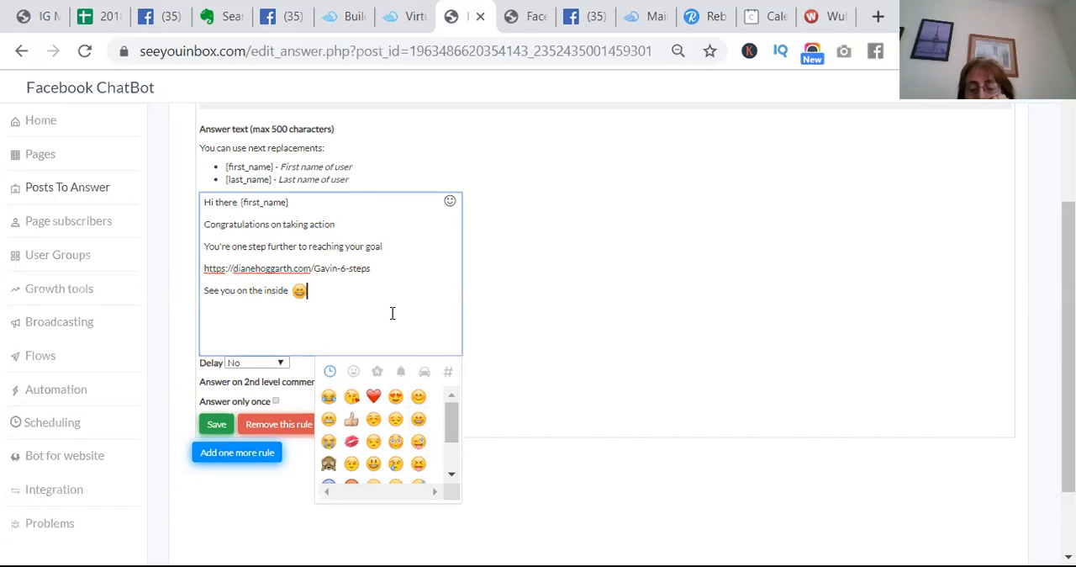
key("Return")
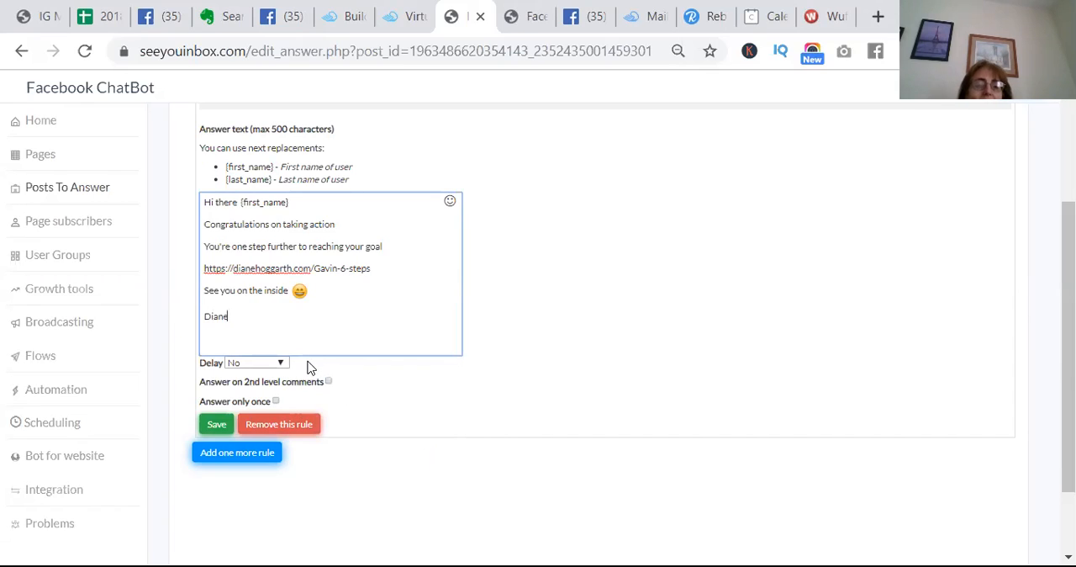
Set Rule #1 to answer only once and save the rule
left_click(277, 402)
left_click(277, 402)
left_click(217, 425)
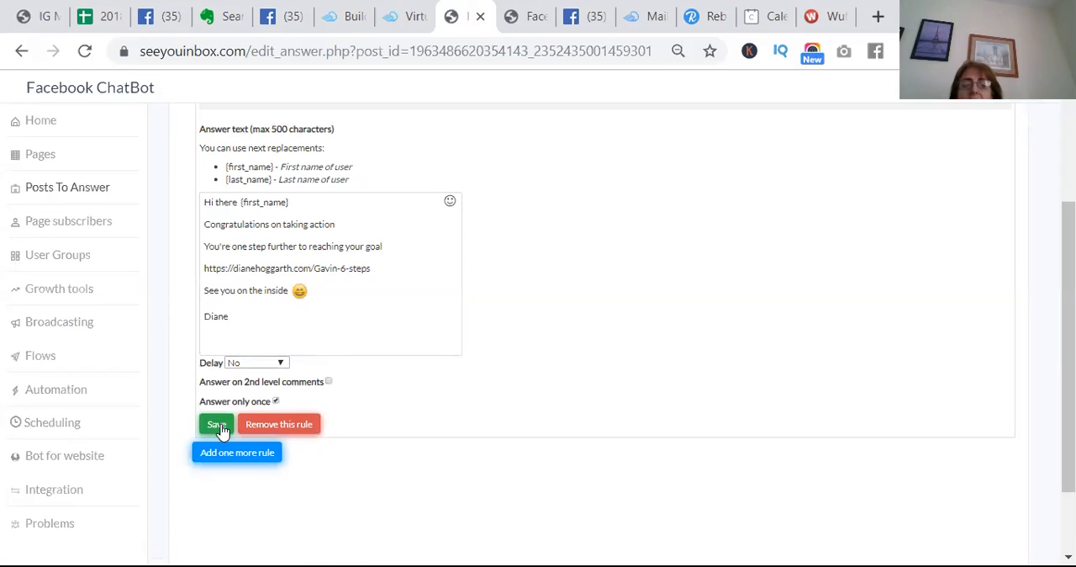
left_click(210, 424)
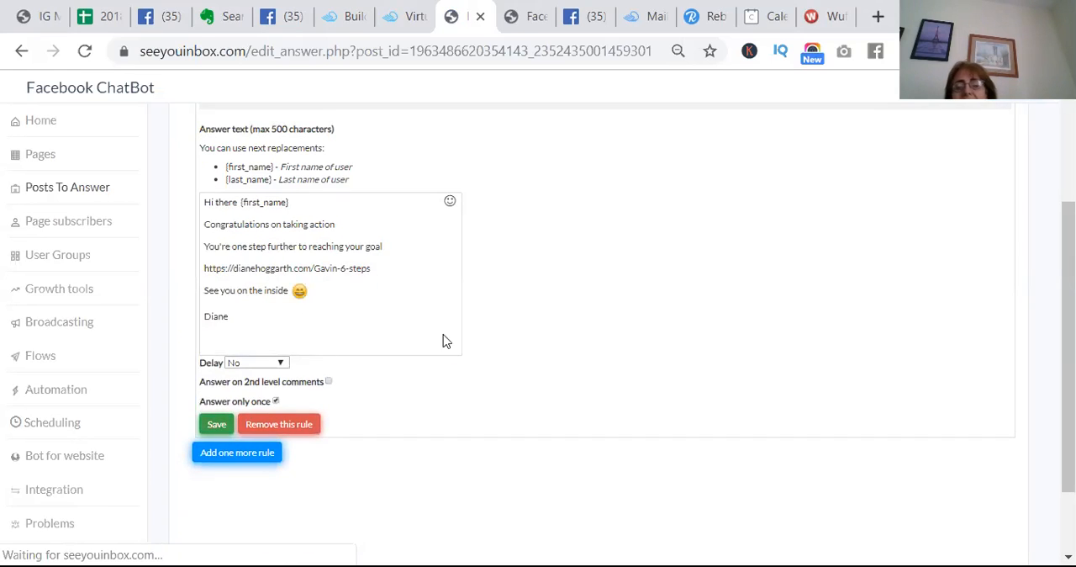
scroll(883, 242, "up", 3)
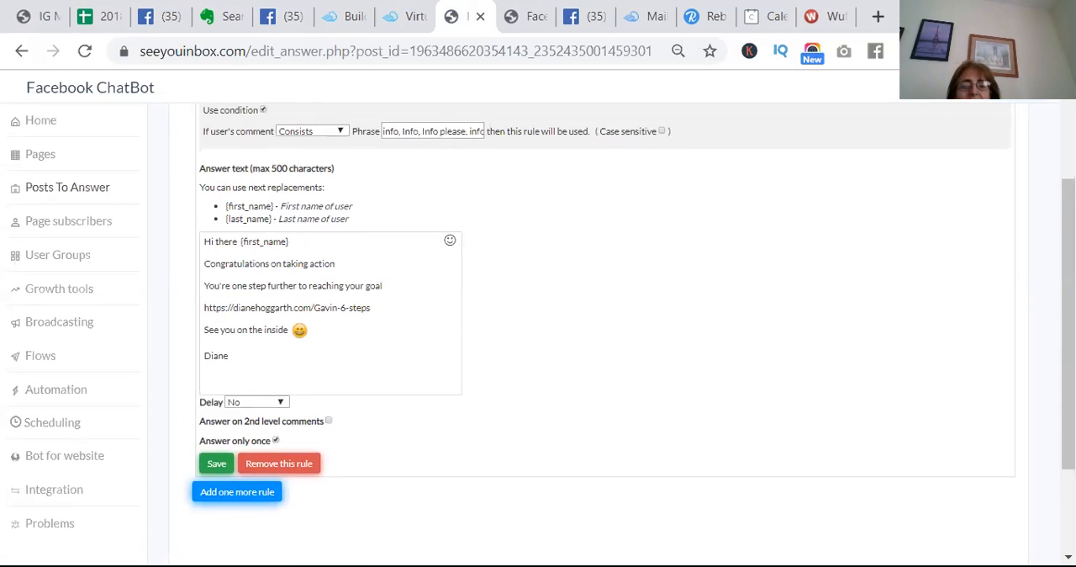